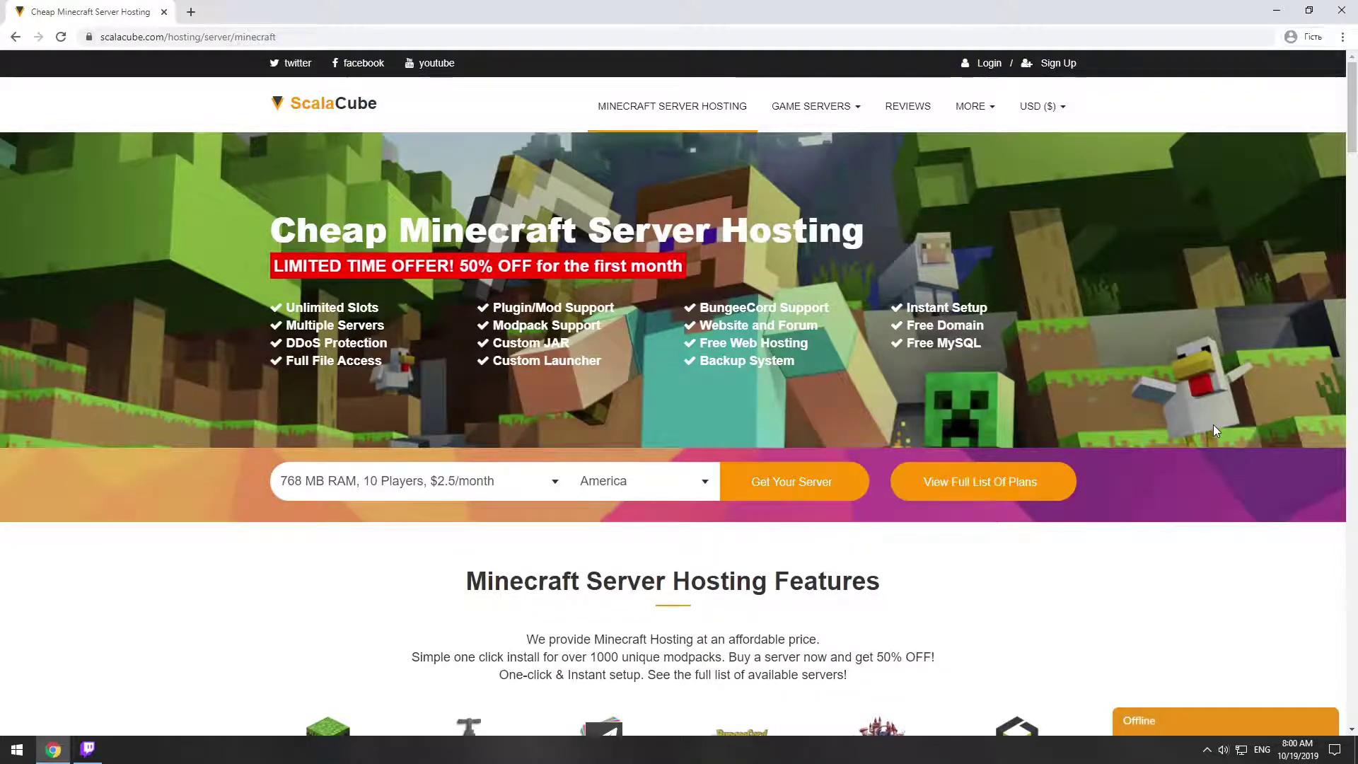
Start a Minecraft PC server order and add Tekkit Classic Reloaded as its game server
{"action": "left_click", "coordinate": [831, 485]}
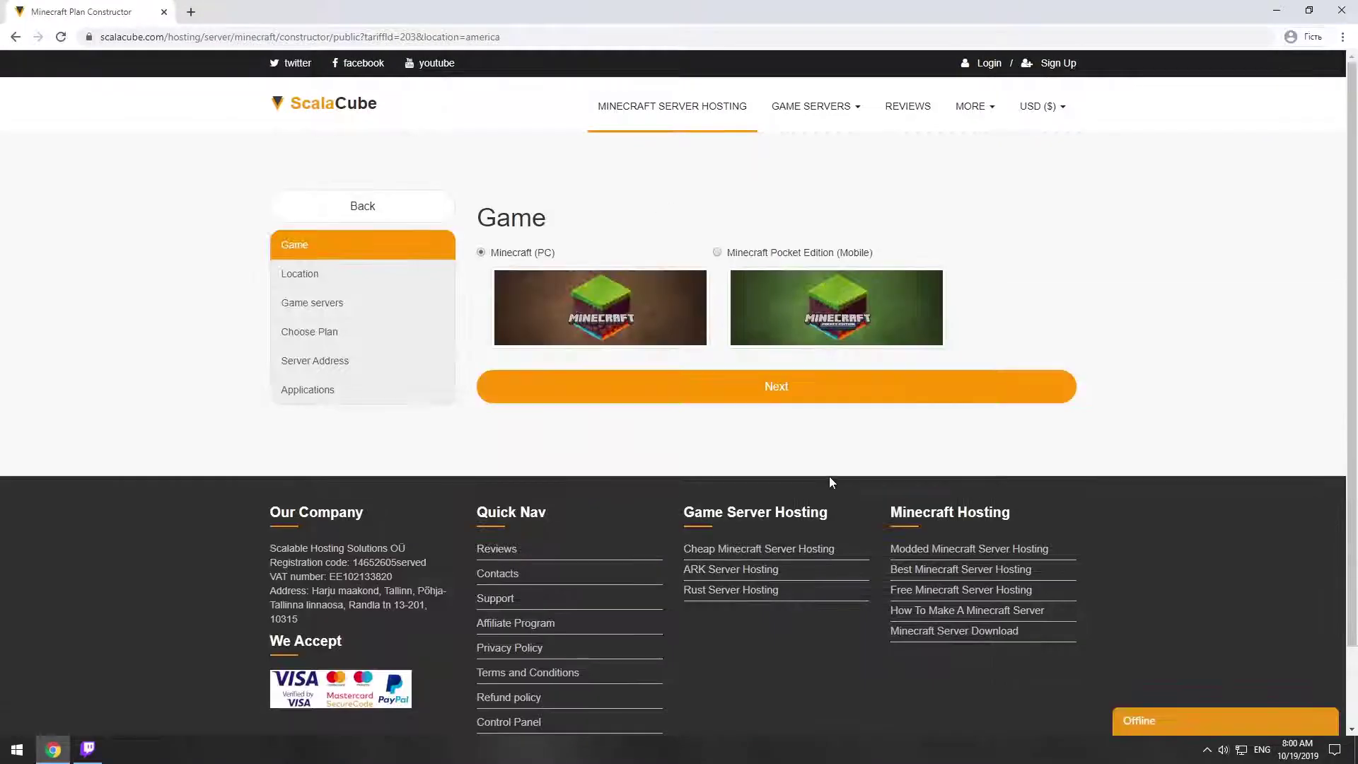
{"action": "left_click", "coordinate": [775, 395]}
{"action": "left_click", "coordinate": [775, 491]}
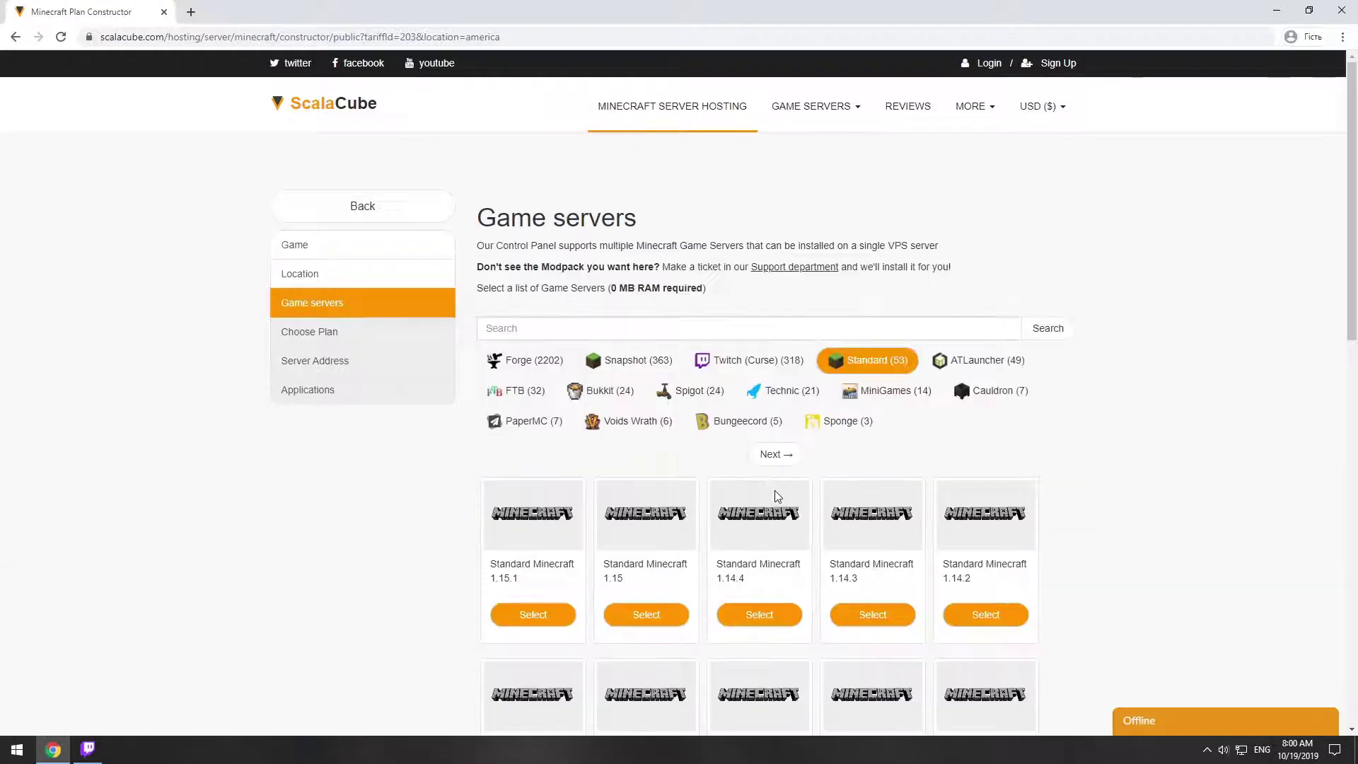
{"action": "left_click", "coordinate": [722, 331]}
{"action": "type", "text": "Tekkit Classic Reloaded"}
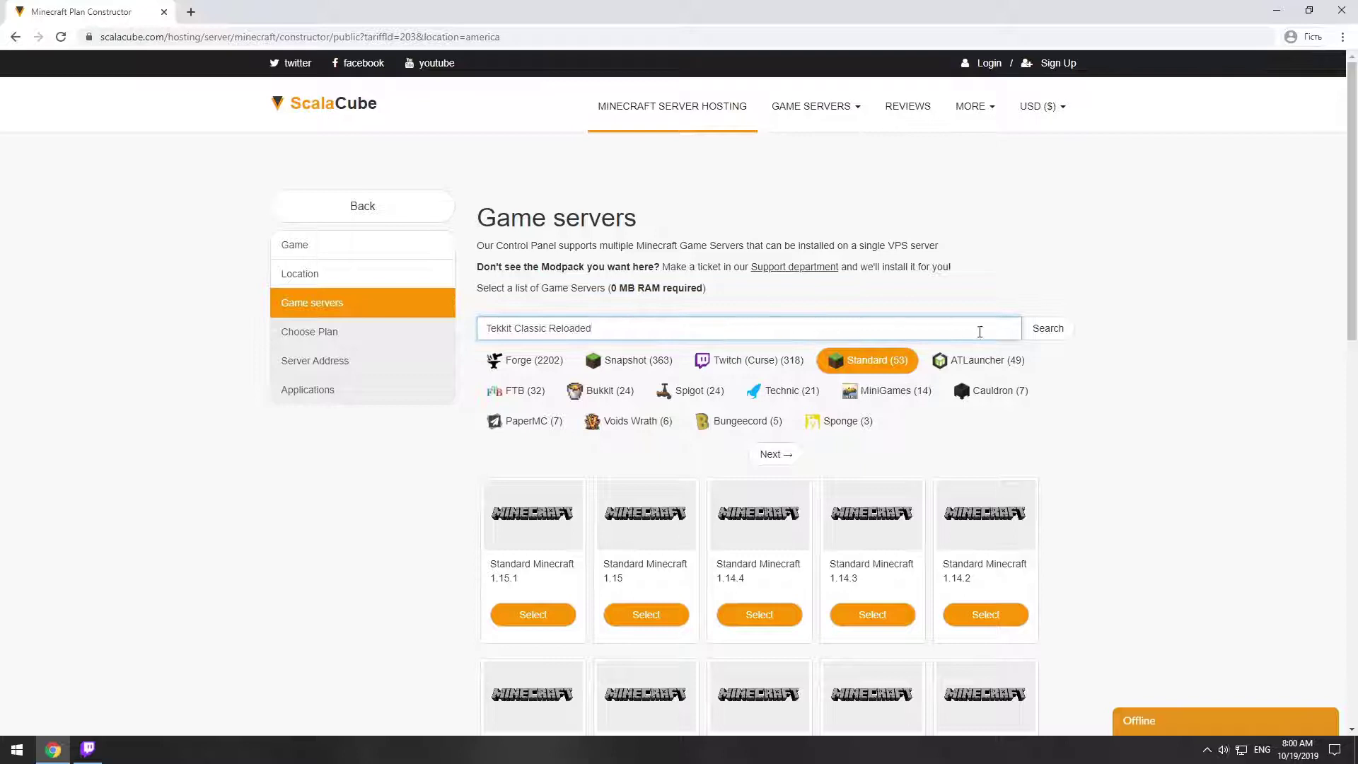
{"action": "left_click", "coordinate": [1034, 328]}
{"action": "left_click", "coordinate": [515, 591]}
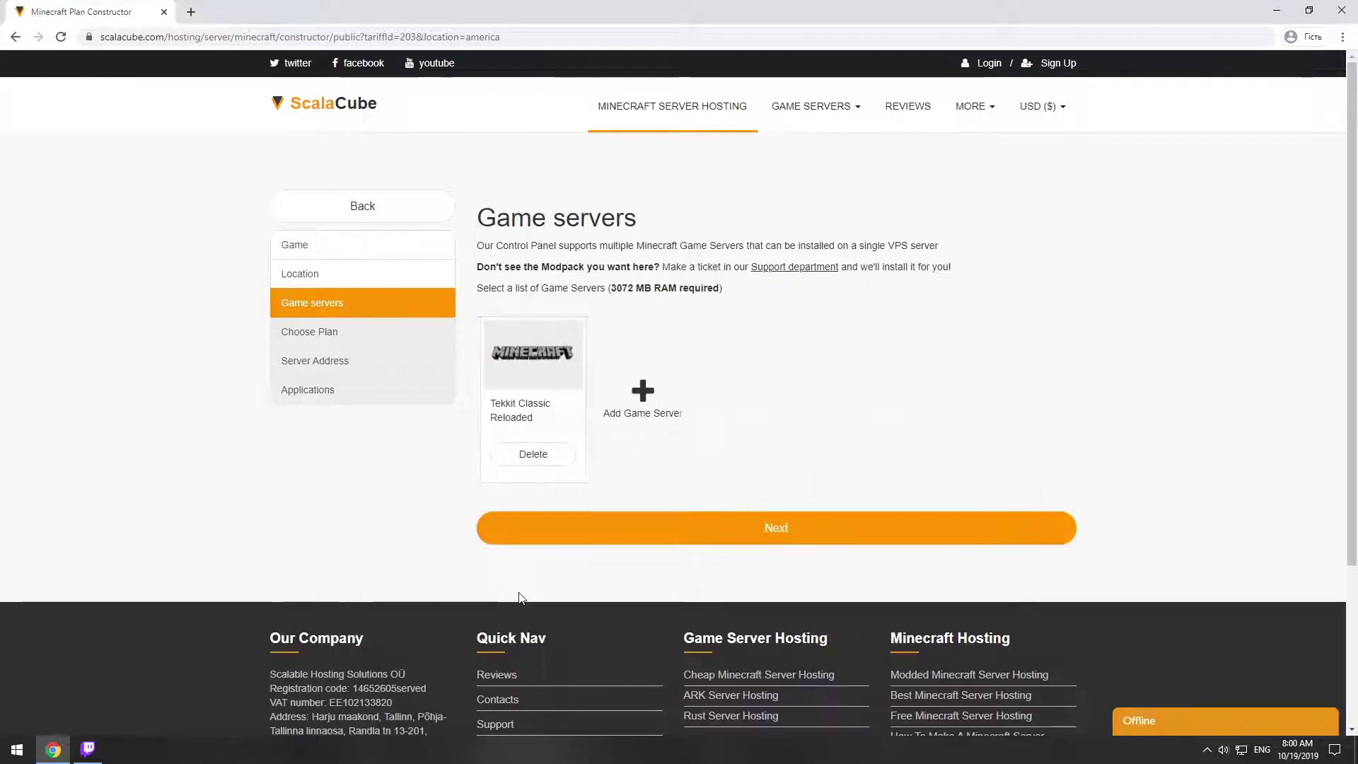
Pick the recommended Minecraft VPS 3G plan and continue to the Server Address step
{"action": "left_click", "coordinate": [767, 527]}
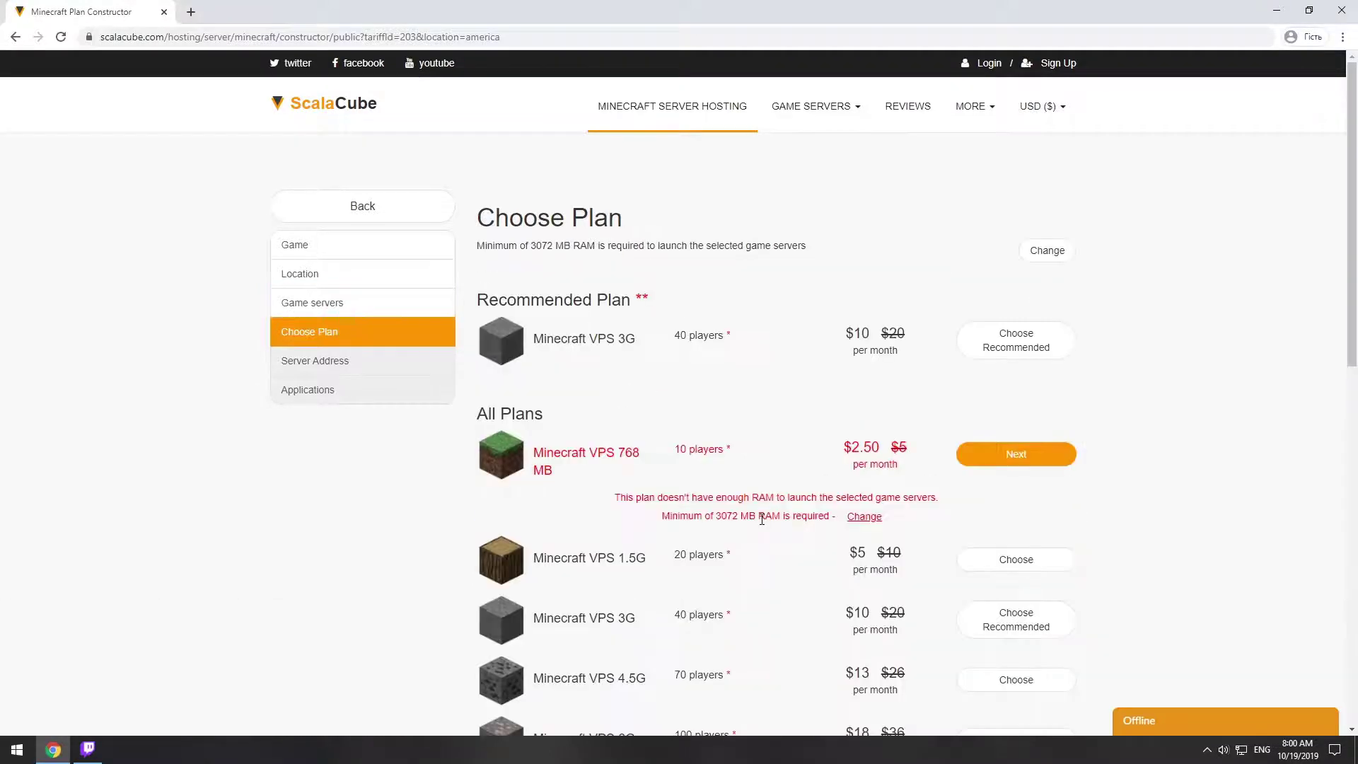
{"action": "left_click", "coordinate": [1016, 339]}
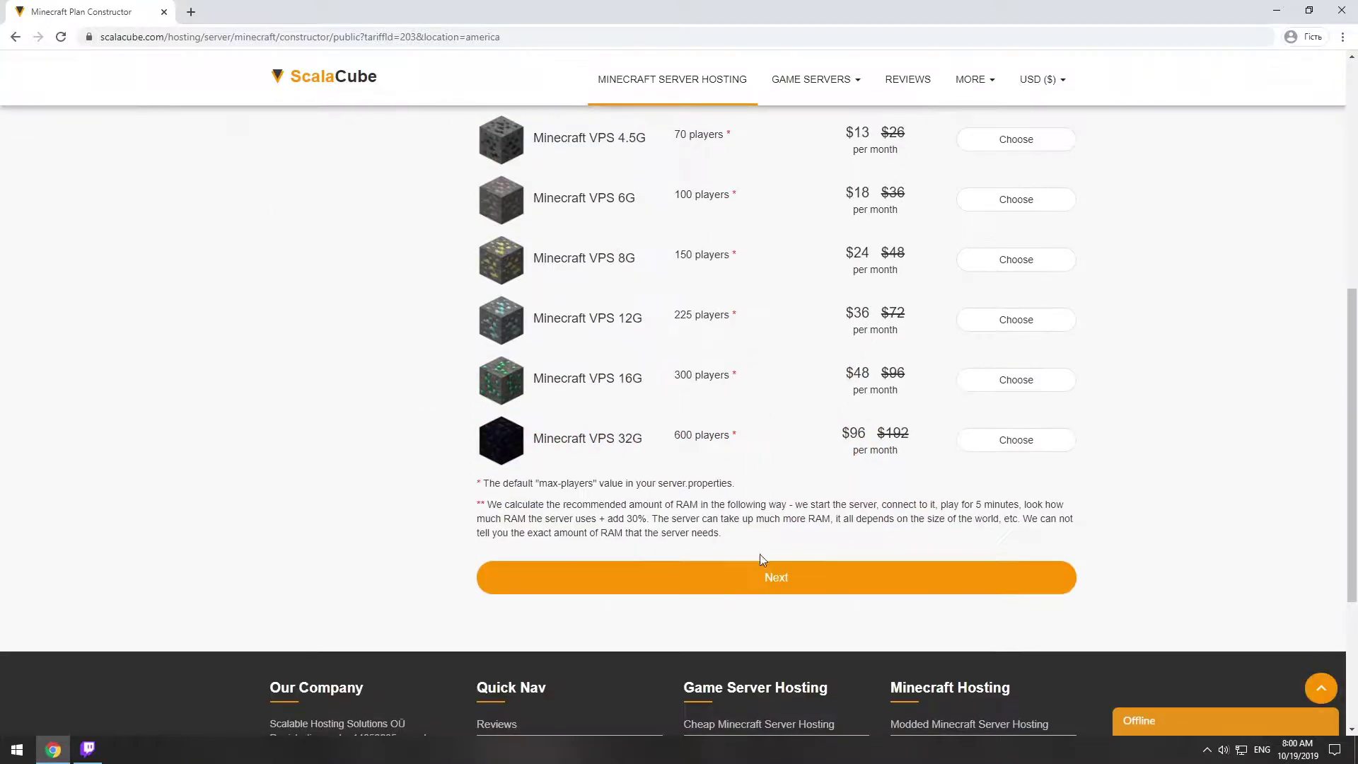
{"action": "left_click", "coordinate": [770, 578]}
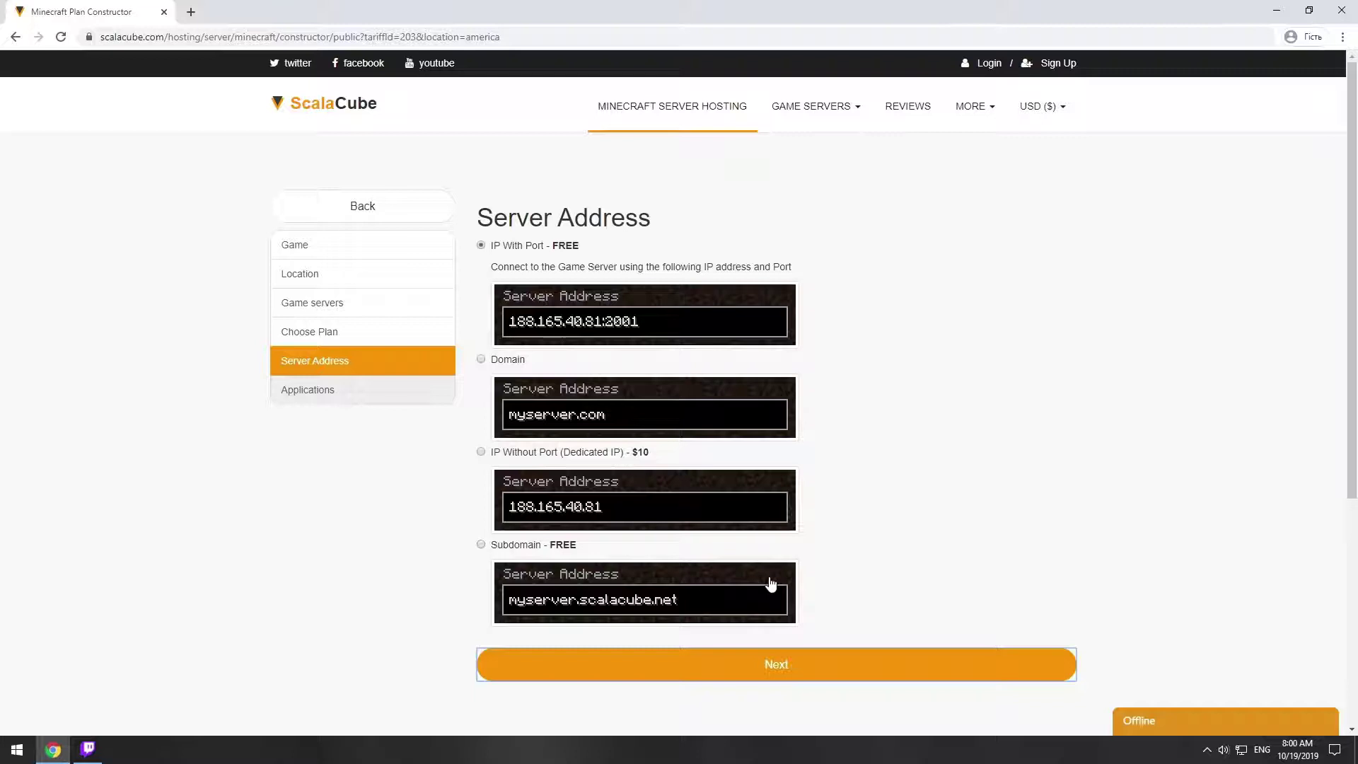
Keep the free IP-with-port server address
{"action": "left_click", "coordinate": [771, 664]}
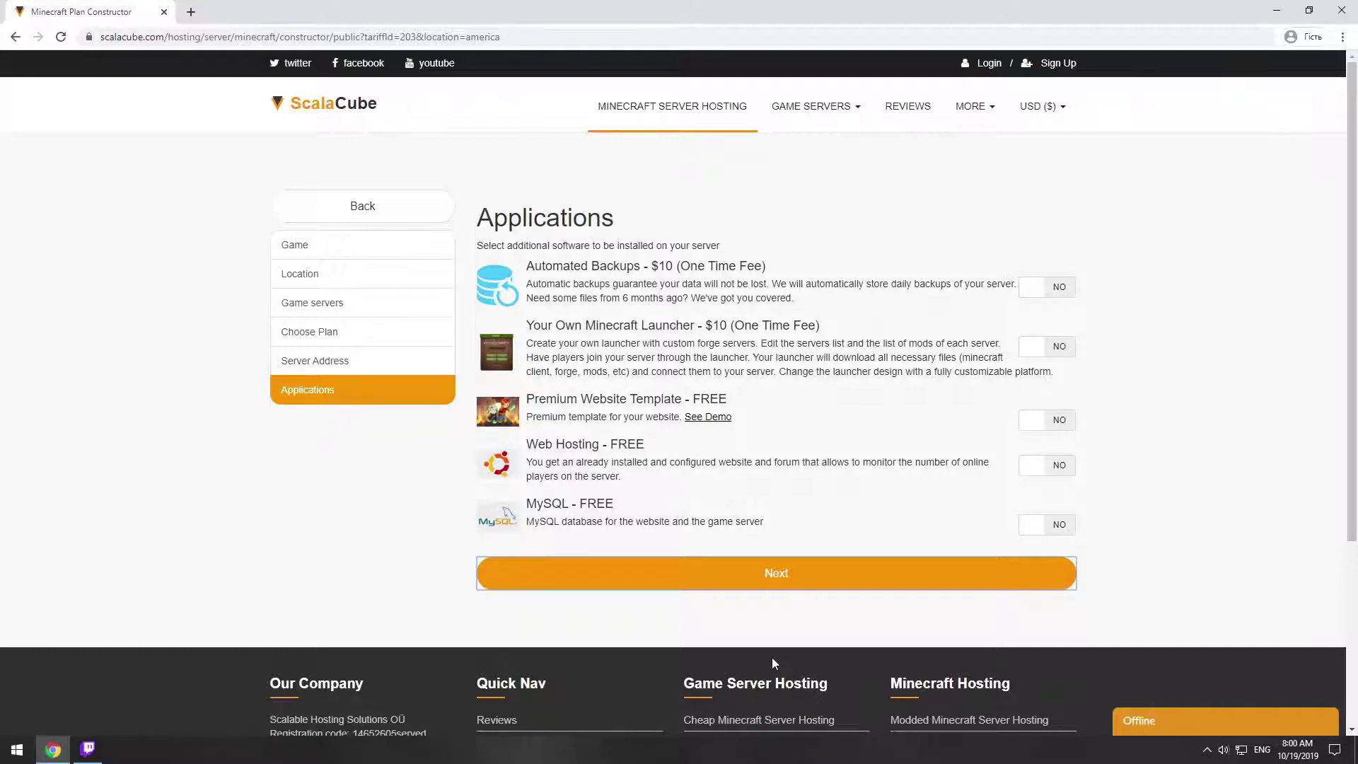
Skip extra applications and submit the Minecraft VPS 3G rental order for the $10 payment
{"action": "left_click", "coordinate": [767, 582]}
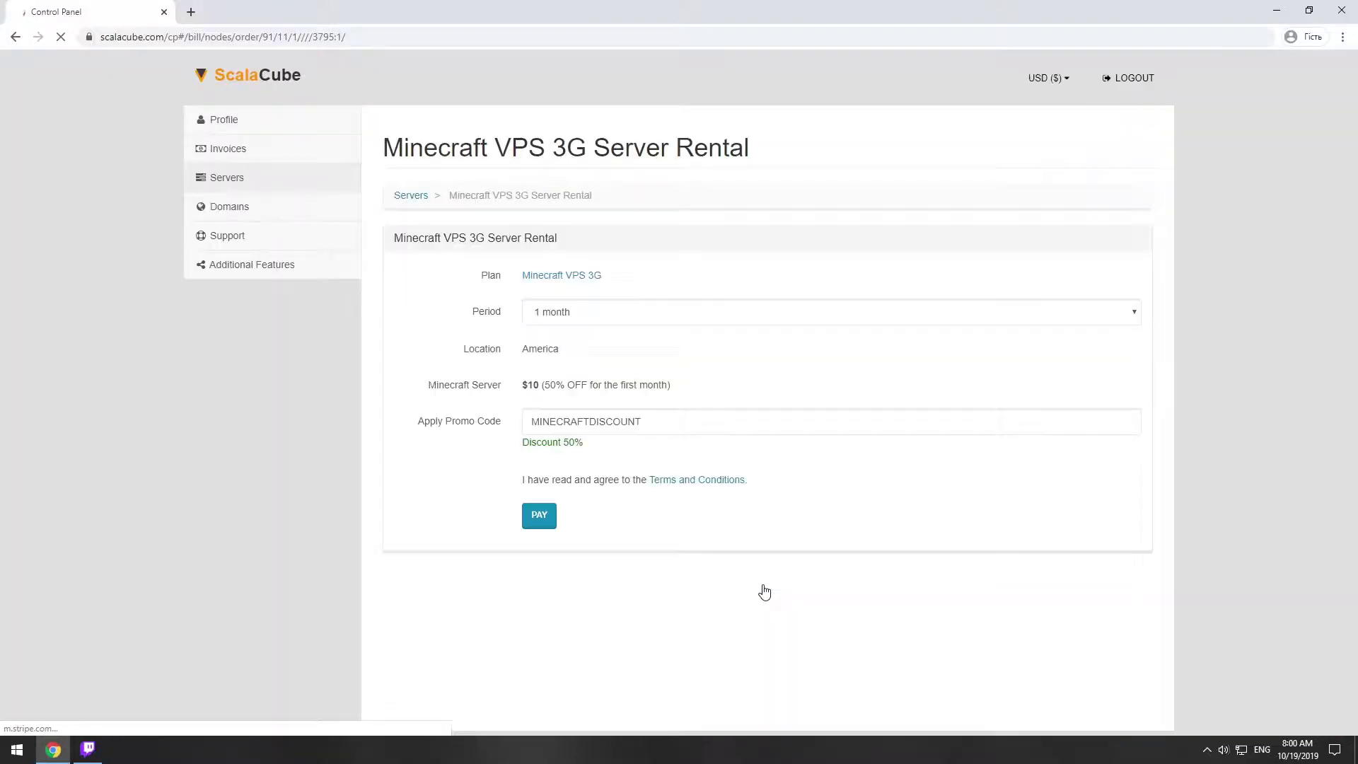
{"action": "left_click", "coordinate": [544, 515]}
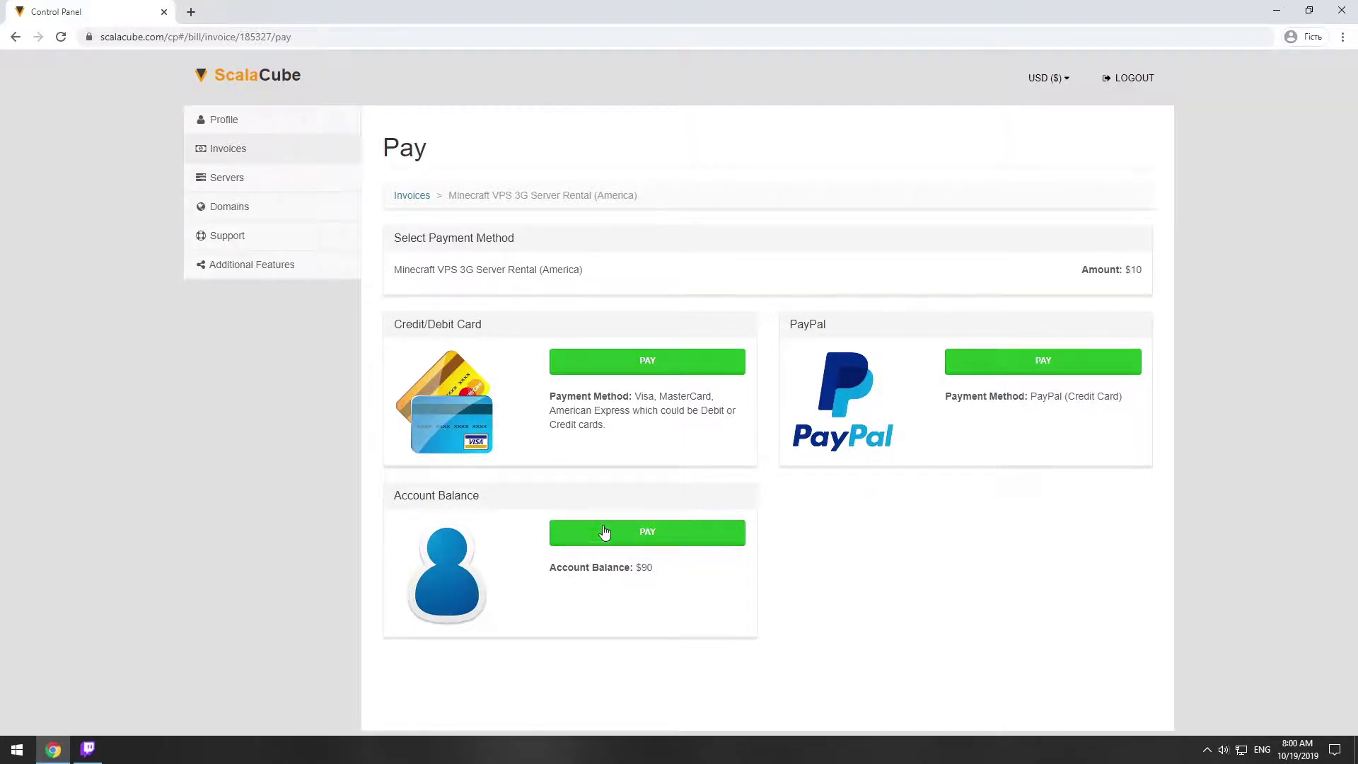
Copy the server IP 149.56.93.4:2054 from the server's management page
{"action": "left_click", "coordinate": [281, 181]}
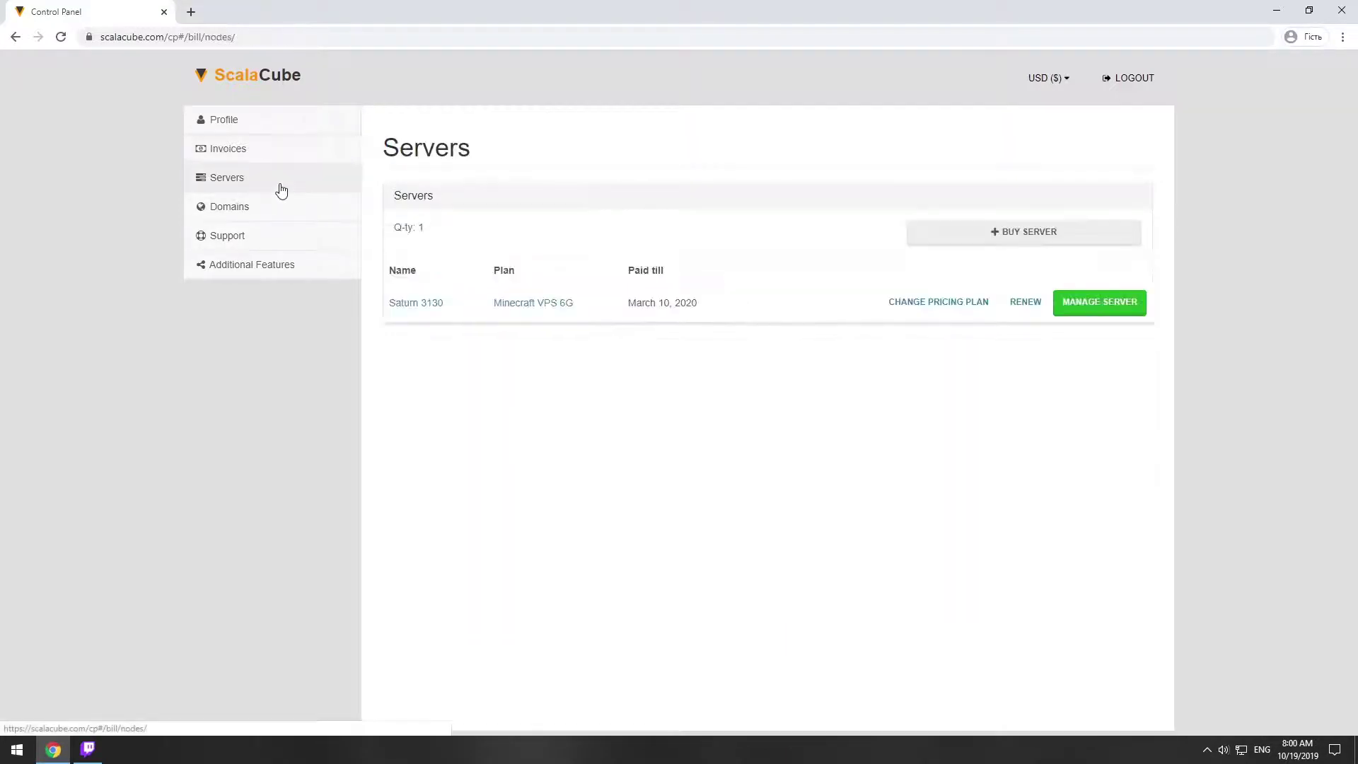
{"action": "left_click", "coordinate": [1097, 306]}
{"action": "left_click", "coordinate": [580, 356]}
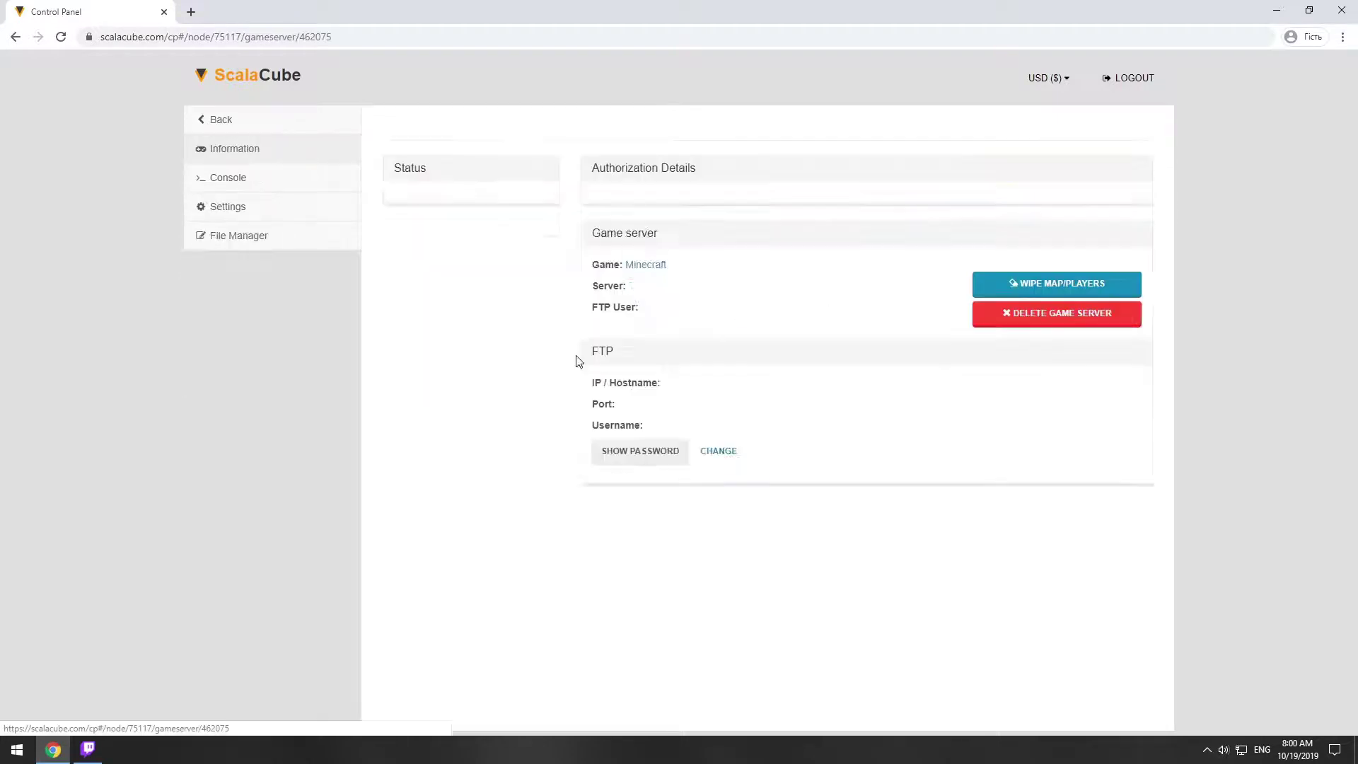
{"action": "left_click_drag", "start_coordinate": [931, 266], "coordinate": [680, 271]}
{"action": "left_click", "coordinate": [1111, 271]}
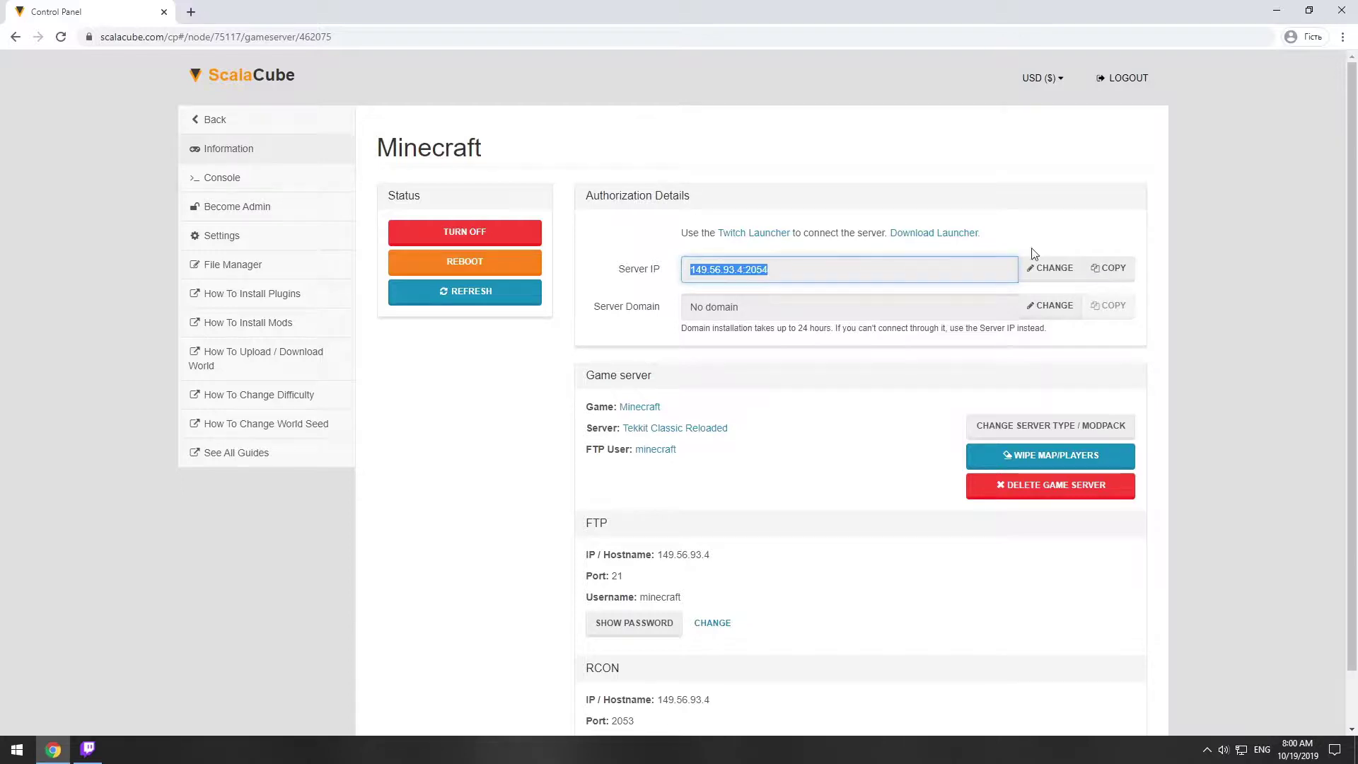
{"action": "left_click_drag", "start_coordinate": [981, 233], "coordinate": [676, 227]}
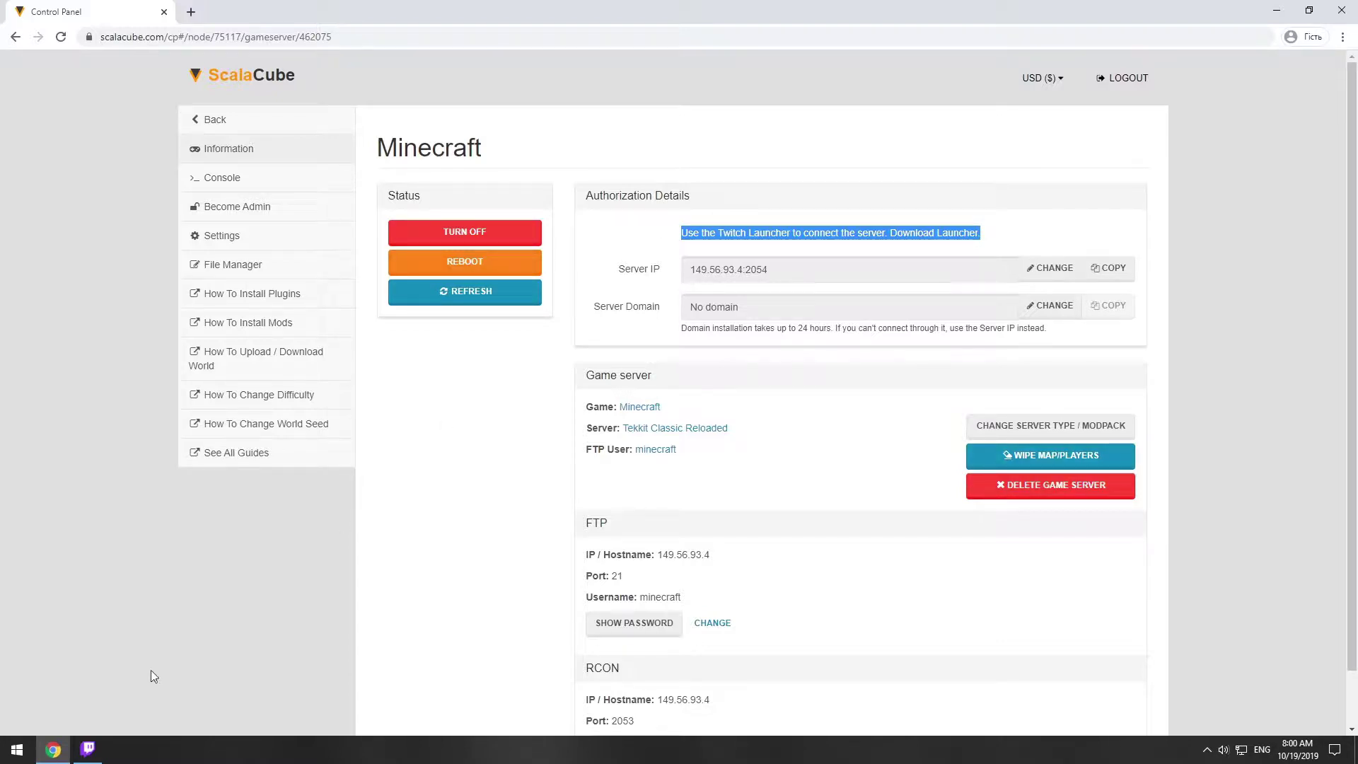
Launch Minecraft with the Tekkit Classic Reloaded modpack from Twitch
{"action": "left_click", "coordinate": [88, 749]}
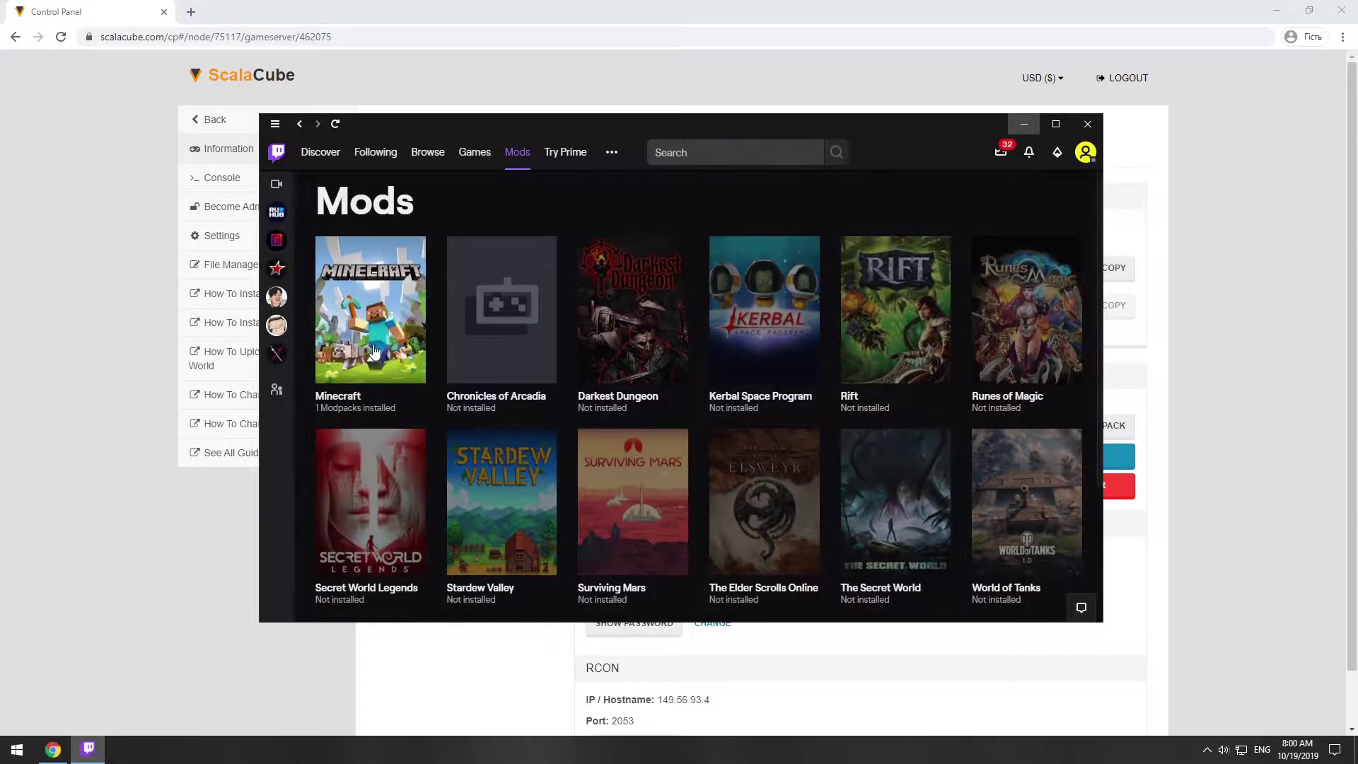
{"action": "left_click", "coordinate": [371, 350]}
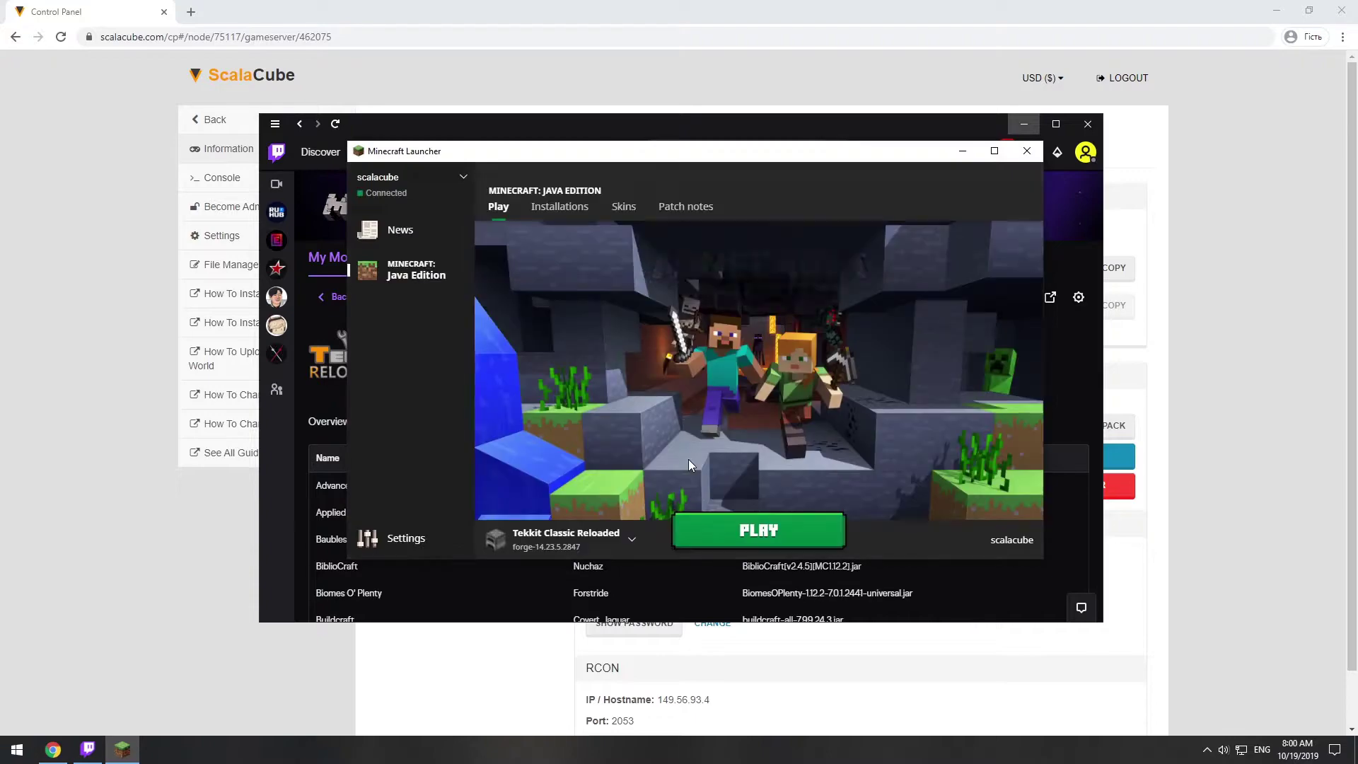
{"action": "left_click", "coordinate": [744, 550]}
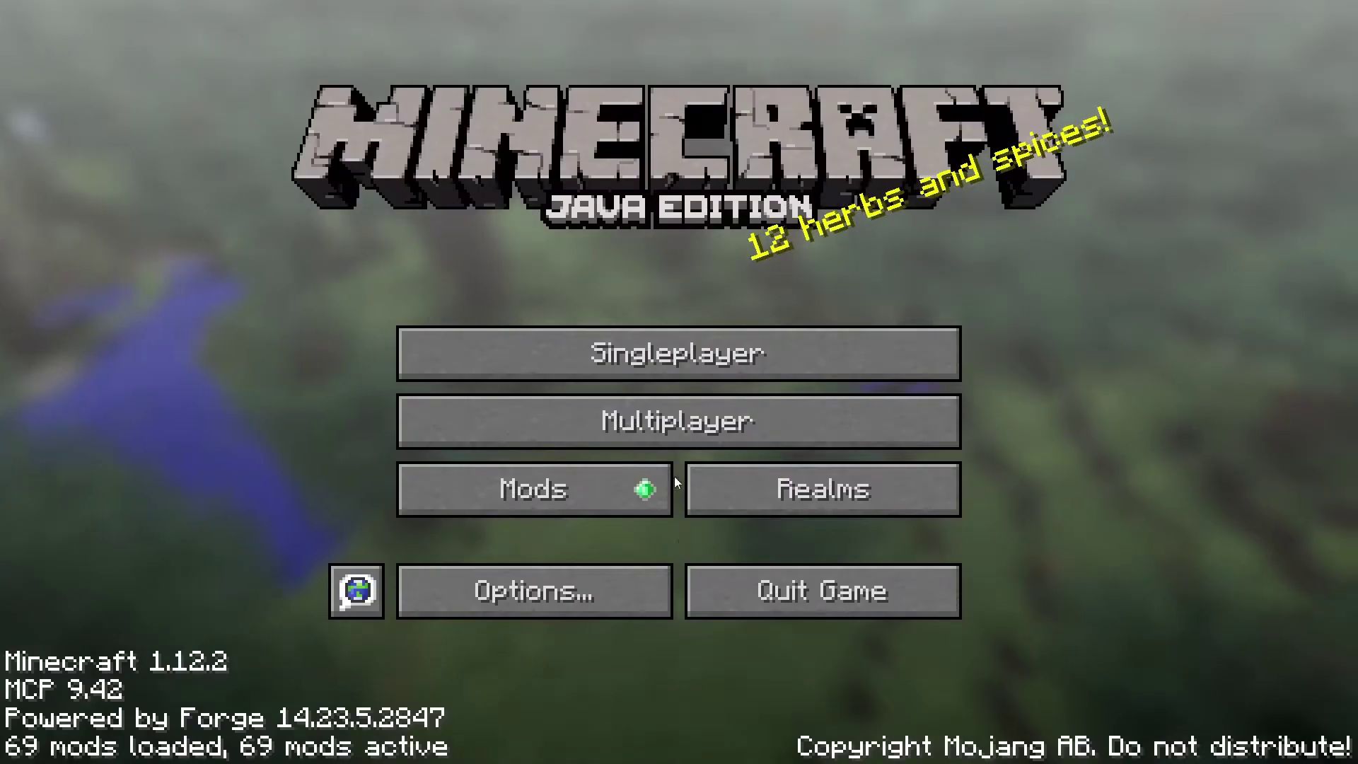
Add 149.56.93.4:2054 as a new entry in Minecraft's multiplayer server list
{"action": "left_click", "coordinate": [671, 438]}
{"action": "left_click", "coordinate": [972, 644]}
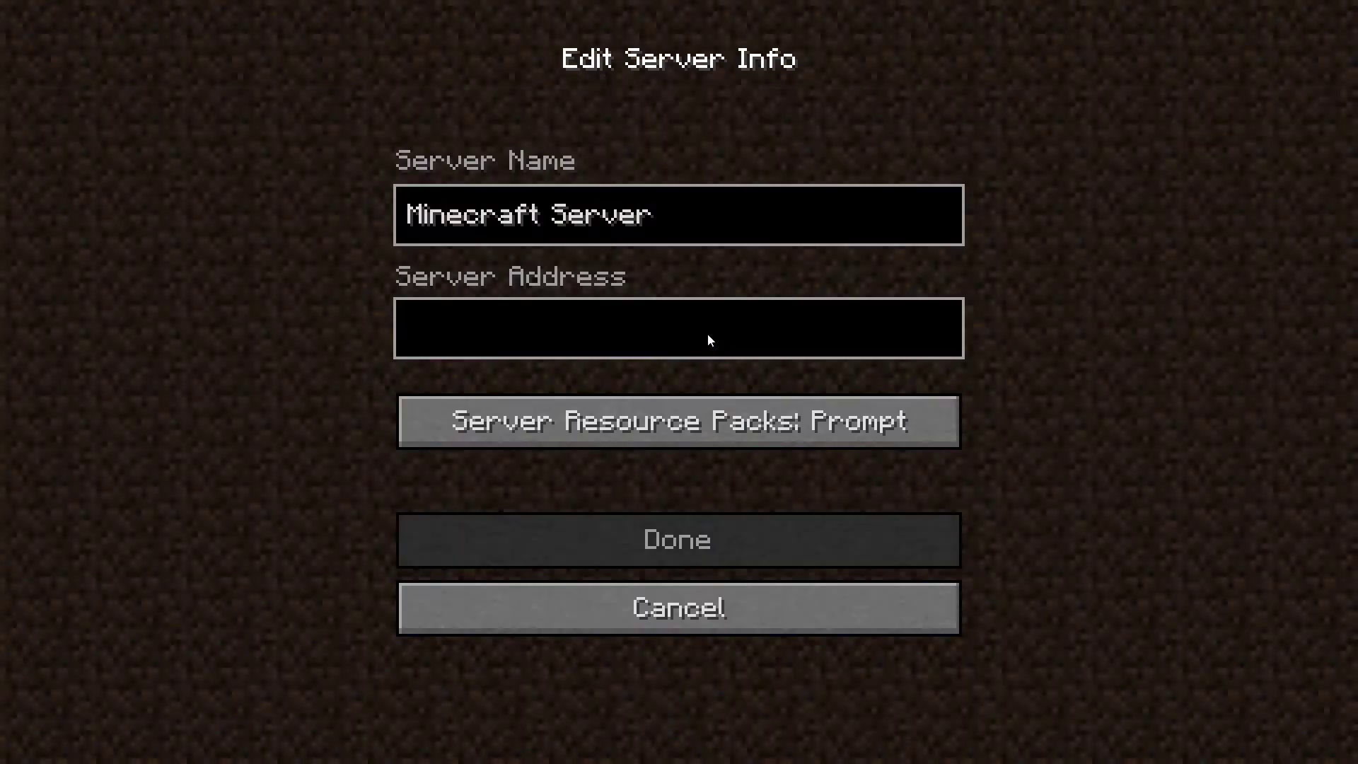
{"action": "left_click", "coordinate": [708, 333]}
{"action": "key", "text": "ctrl+v"}
{"action": "left_click", "coordinate": [704, 537]}
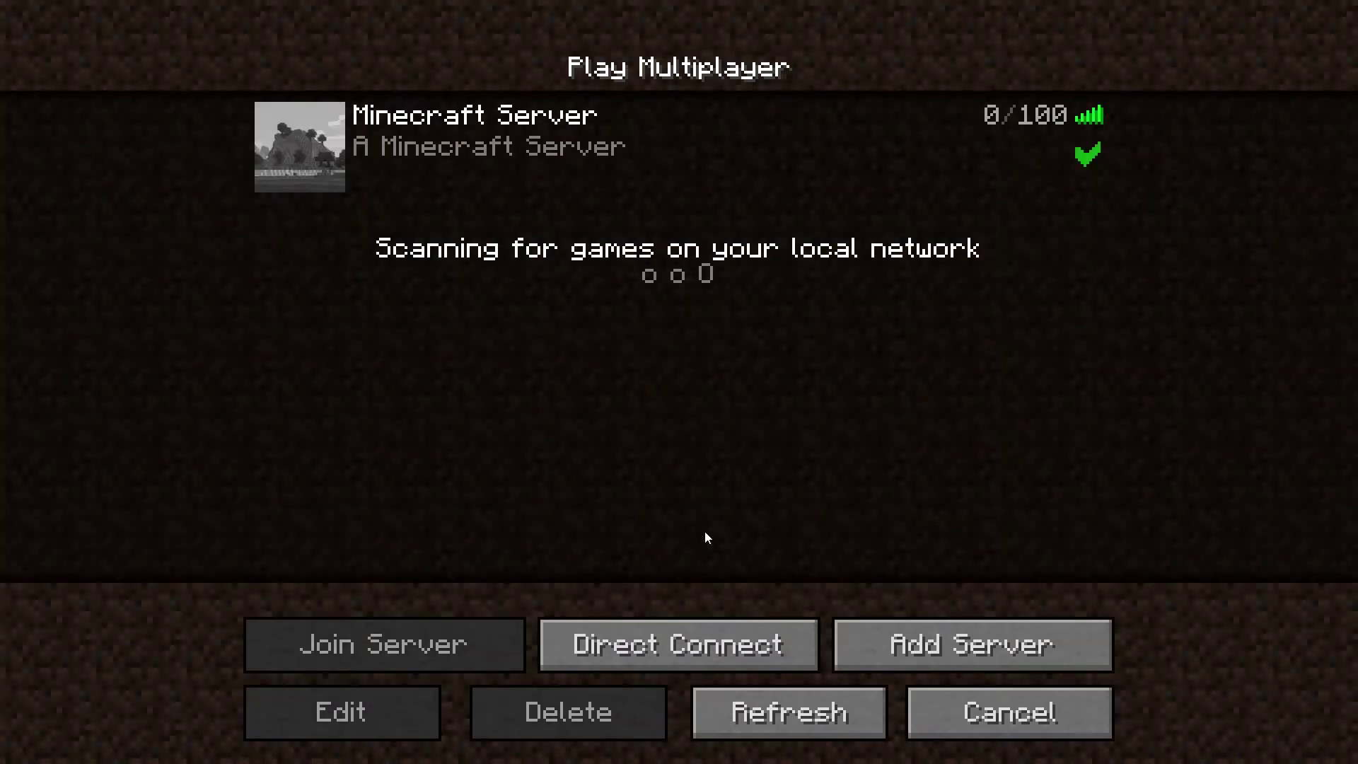